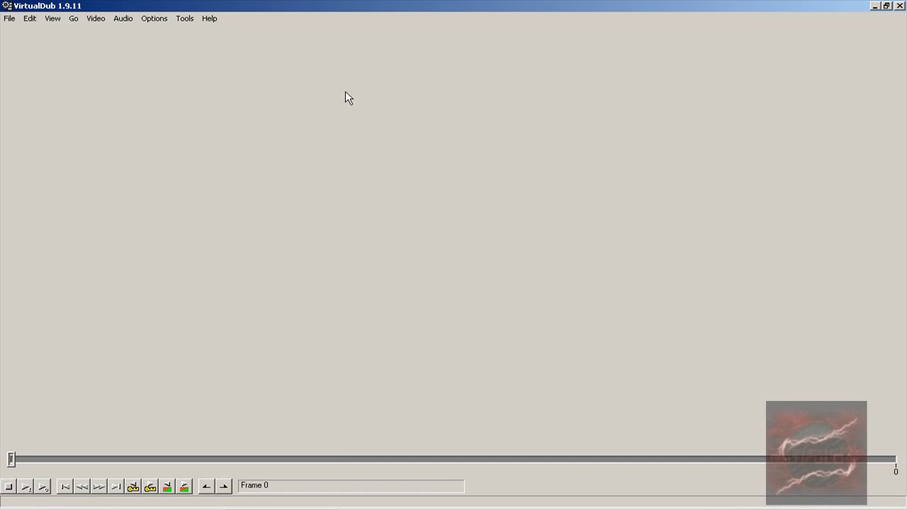
Enter capture mode and set the capture file to fs.avi in the Easycap folder
{"action": "left_click", "coordinate": [10, 21]}
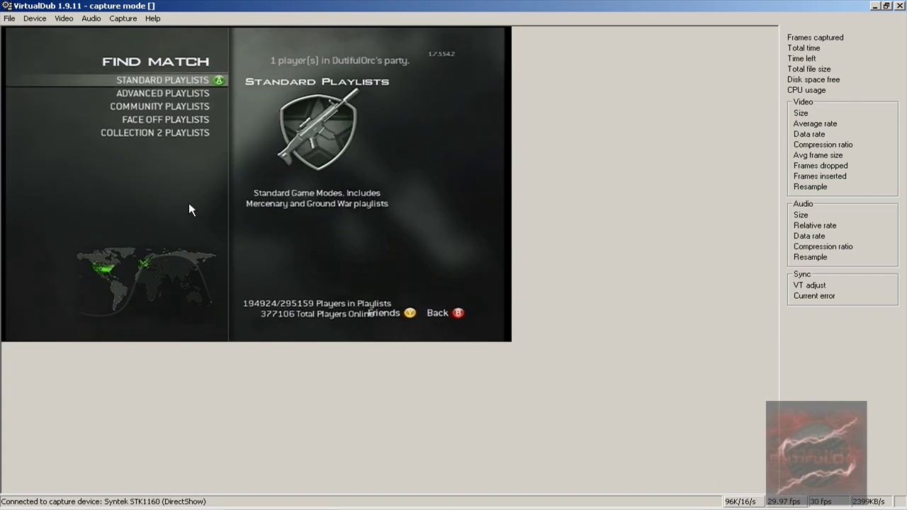
{"action": "left_click", "coordinate": [11, 19]}
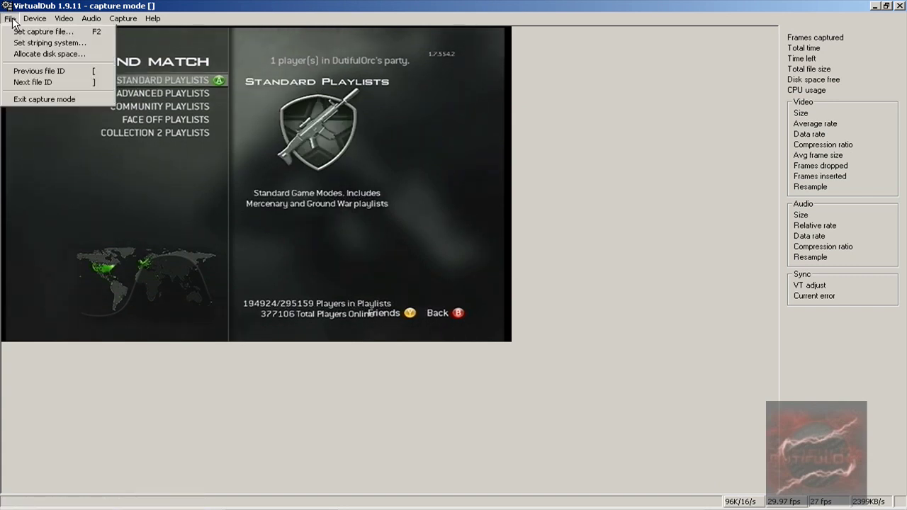
{"action": "left_click", "coordinate": [22, 32]}
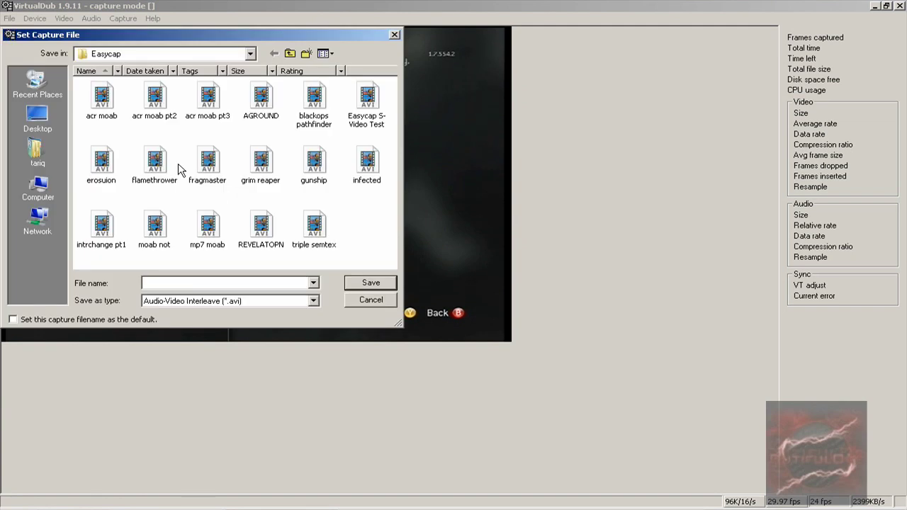
{"action": "left_click", "coordinate": [145, 282]}
{"action": "key", "text": "Return"}
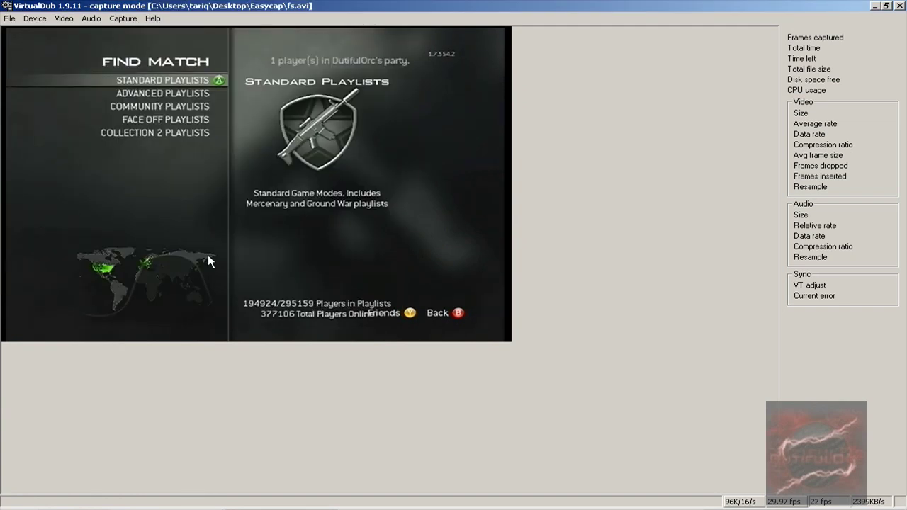
{"action": "left_click", "coordinate": [29, 22]}
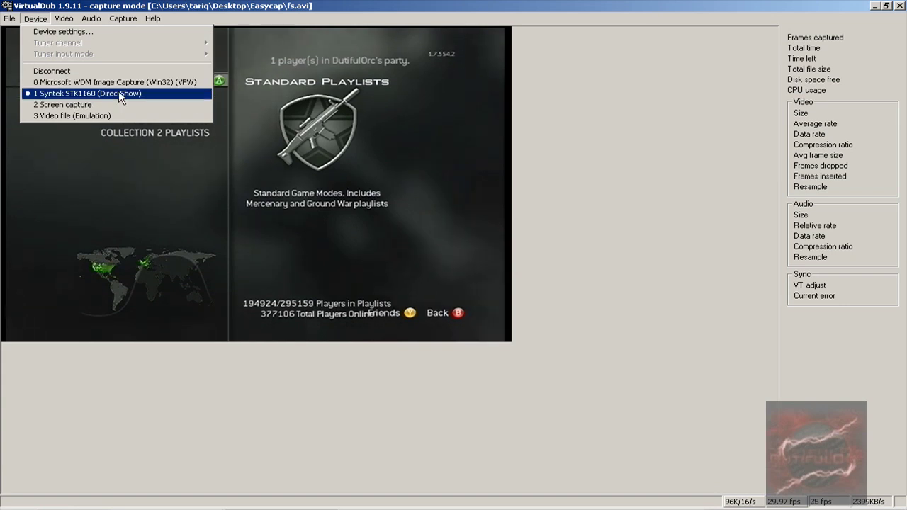
{"action": "left_click", "coordinate": [231, 99]}
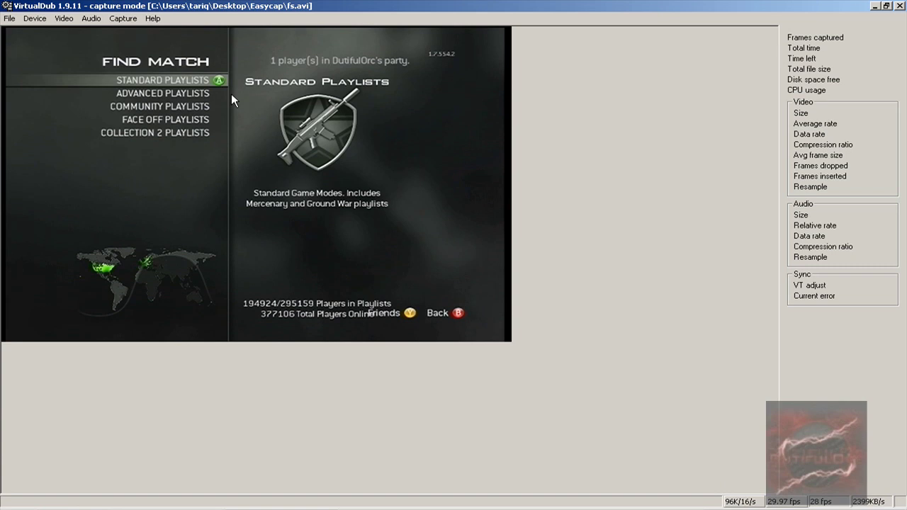
{"action": "left_click", "coordinate": [35, 18]}
{"action": "left_click", "coordinate": [41, 31]}
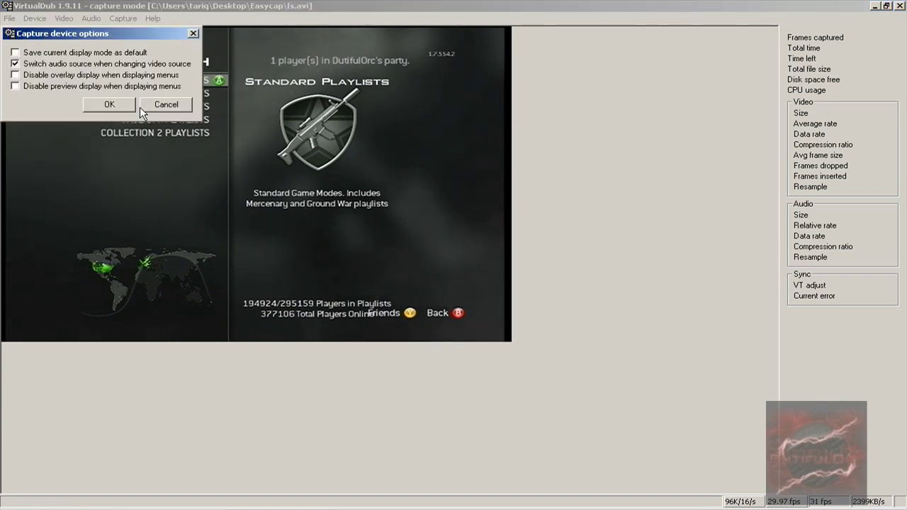
Keep the capture stream format at YUY2, 720 x 480, 30 fps and apply it
{"action": "left_click", "coordinate": [160, 108]}
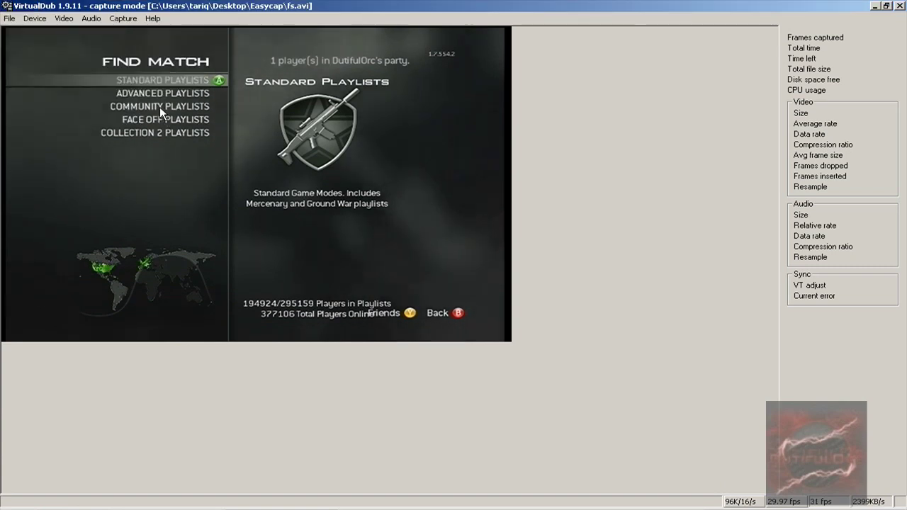
{"action": "left_click", "coordinate": [75, 21]}
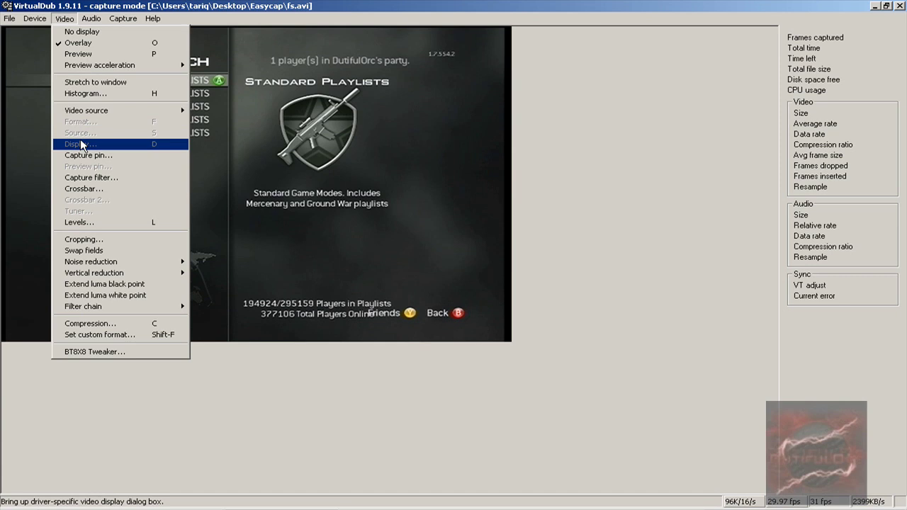
{"action": "left_click", "coordinate": [110, 157]}
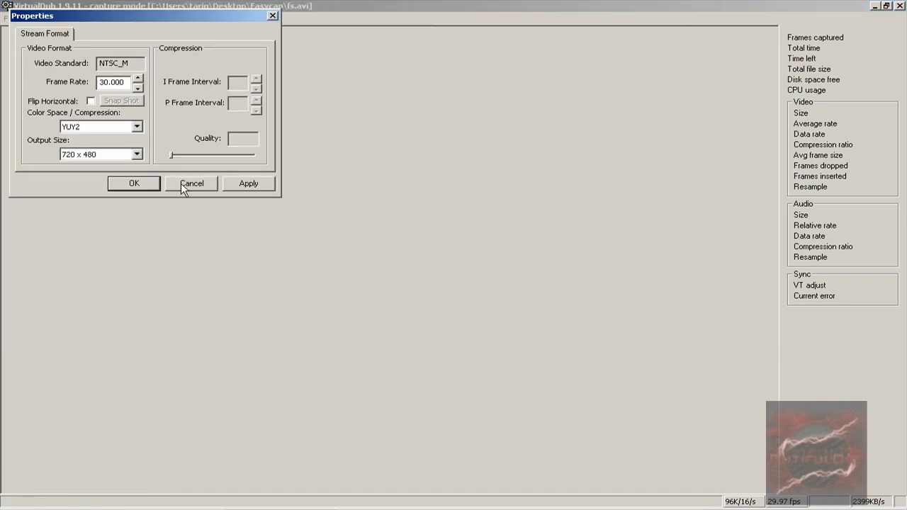
{"action": "left_click", "coordinate": [137, 127]}
{"action": "left_click", "coordinate": [136, 125]}
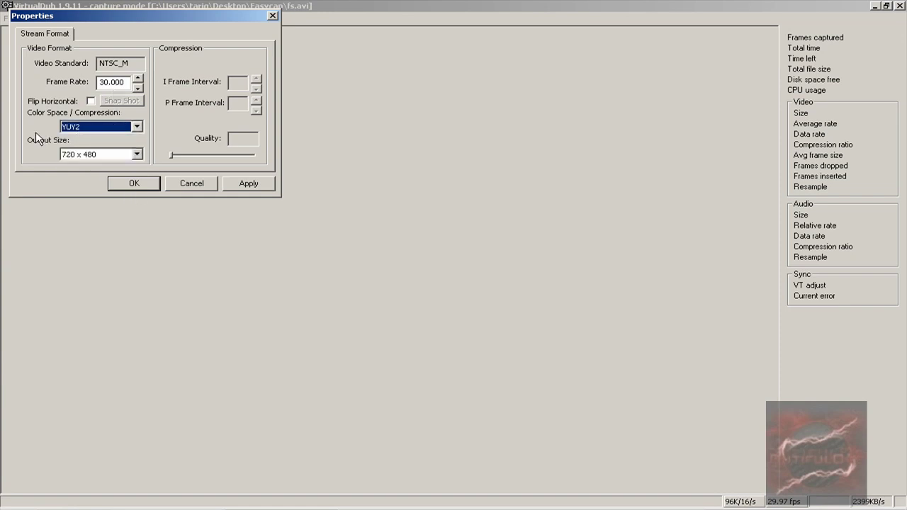
{"action": "left_click", "coordinate": [248, 185]}
{"action": "left_click", "coordinate": [131, 186]}
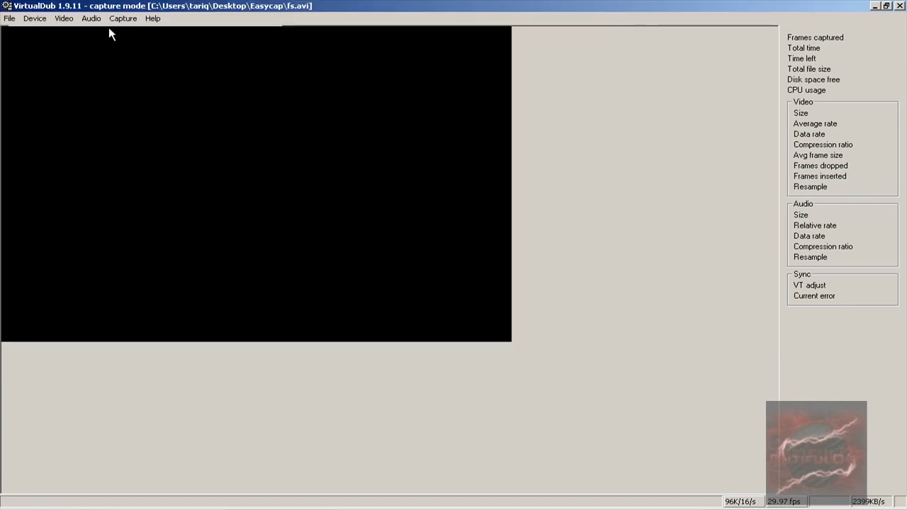
{"action": "left_click", "coordinate": [64, 21]}
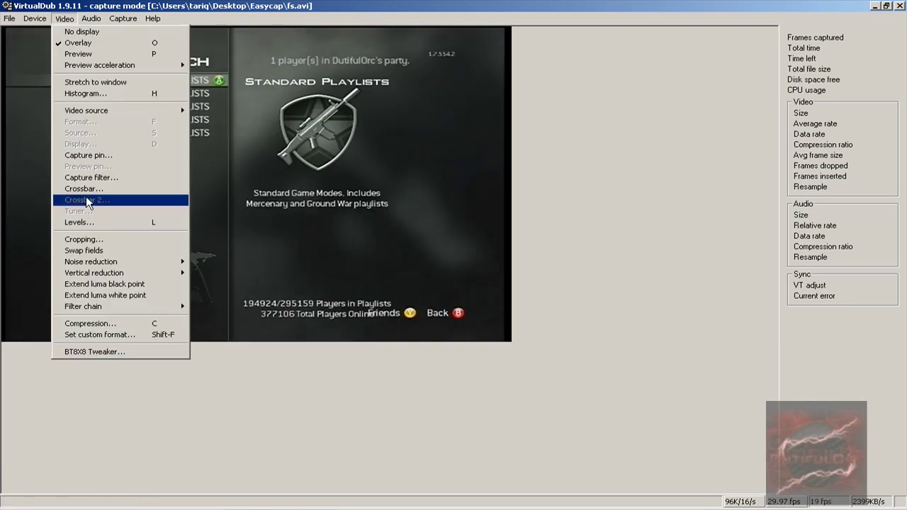
{"action": "left_click", "coordinate": [91, 177]}
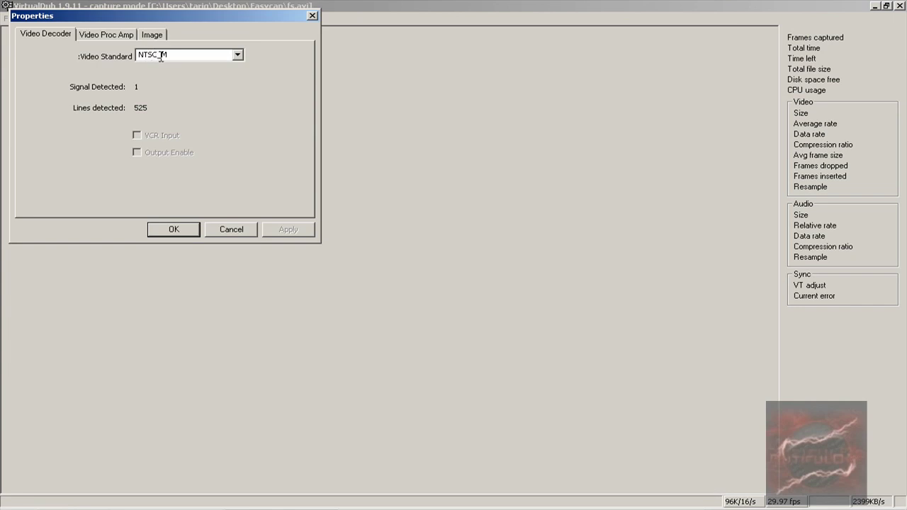
{"action": "left_click", "coordinate": [237, 57]}
{"action": "left_click", "coordinate": [237, 57]}
{"action": "left_click", "coordinate": [237, 57]}
{"action": "left_click", "coordinate": [283, 60]}
{"action": "left_click", "coordinate": [238, 56]}
{"action": "left_click", "coordinate": [238, 56]}
{"action": "left_click", "coordinate": [106, 36]}
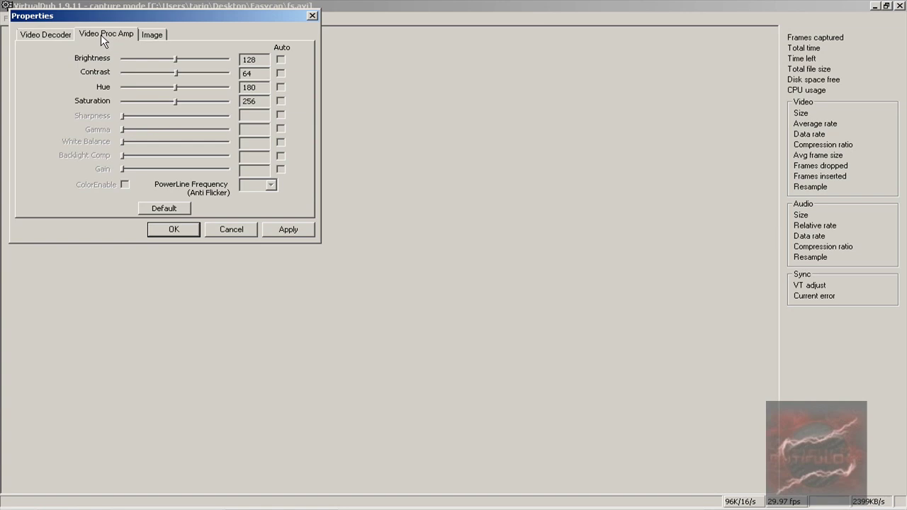
{"action": "left_click", "coordinate": [151, 34]}
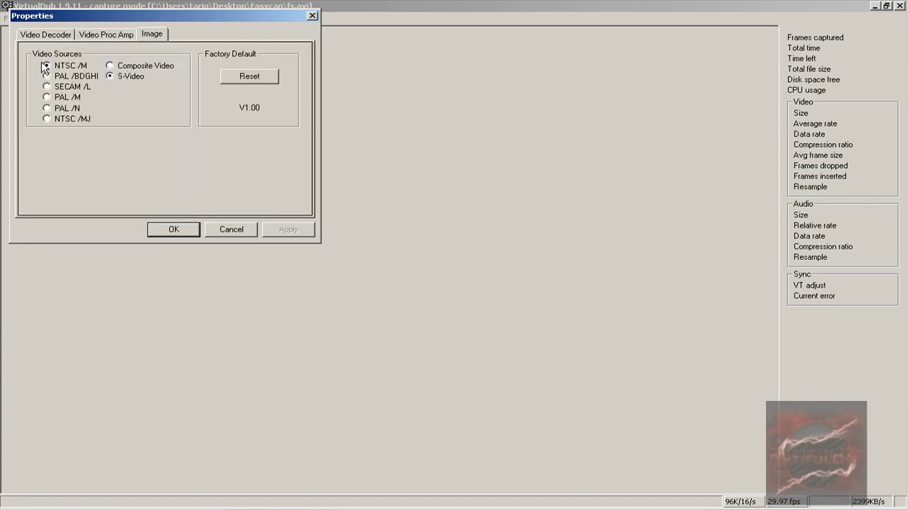
{"action": "left_click", "coordinate": [42, 36]}
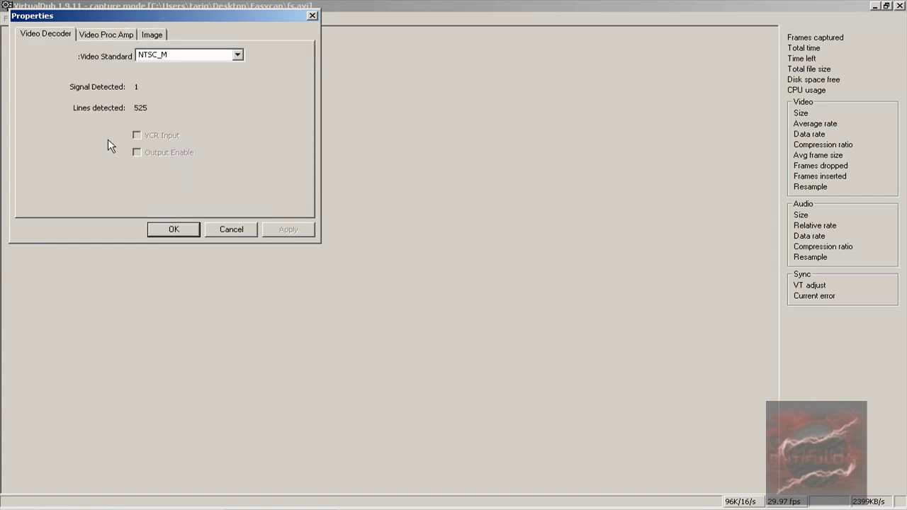
{"action": "left_click", "coordinate": [188, 230]}
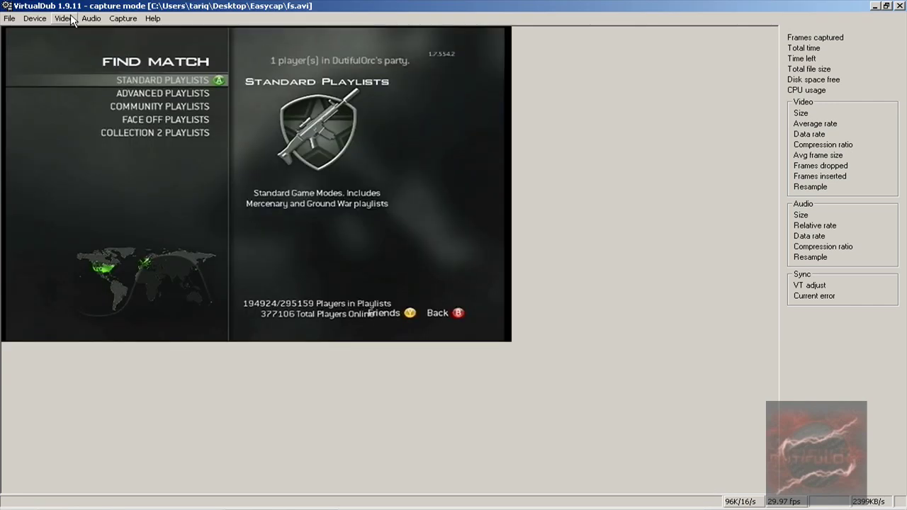
{"action": "left_click", "coordinate": [63, 20]}
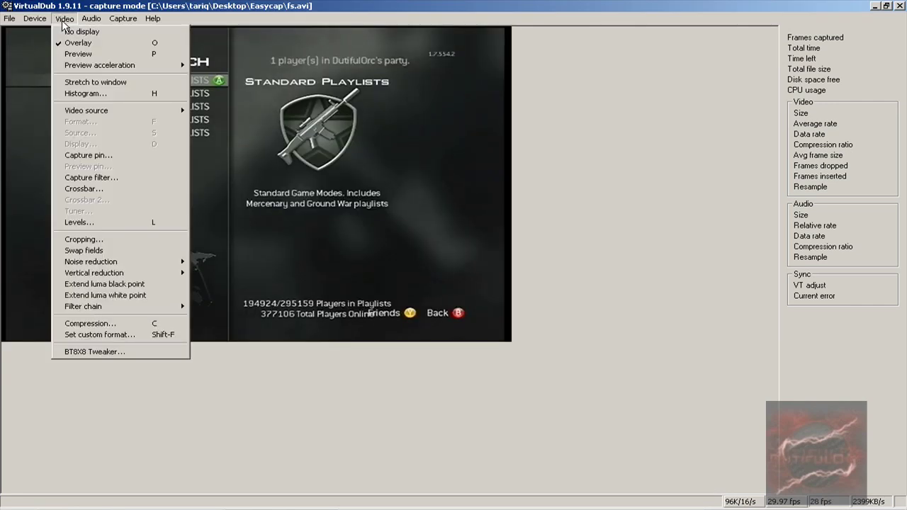
Select the DivX codec with the 1080HD profile and a 1-pass 10000 kbps bitrate
{"action": "left_click", "coordinate": [93, 323]}
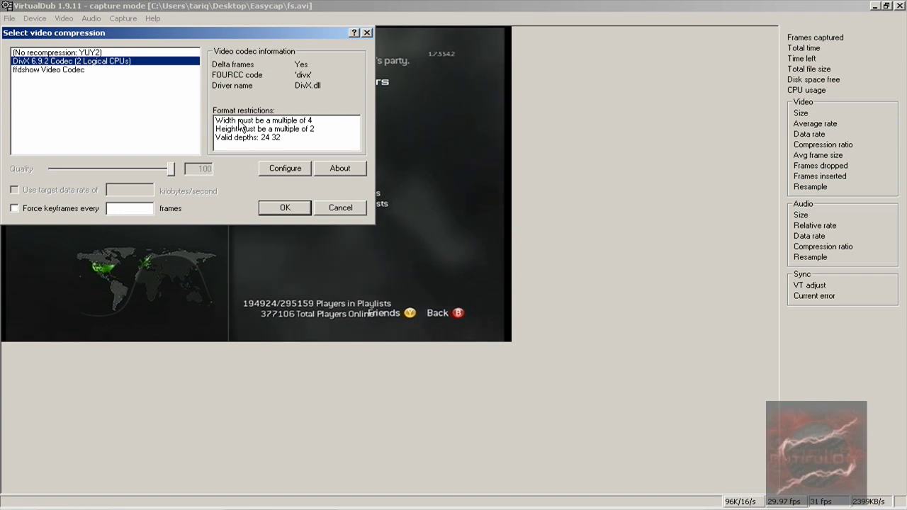
{"action": "left_click", "coordinate": [294, 173]}
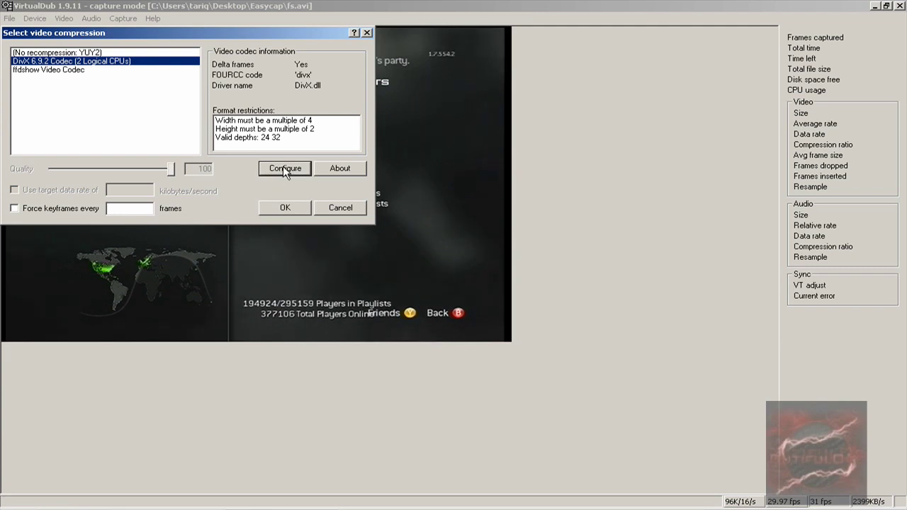
{"action": "key", "text": "Return"}
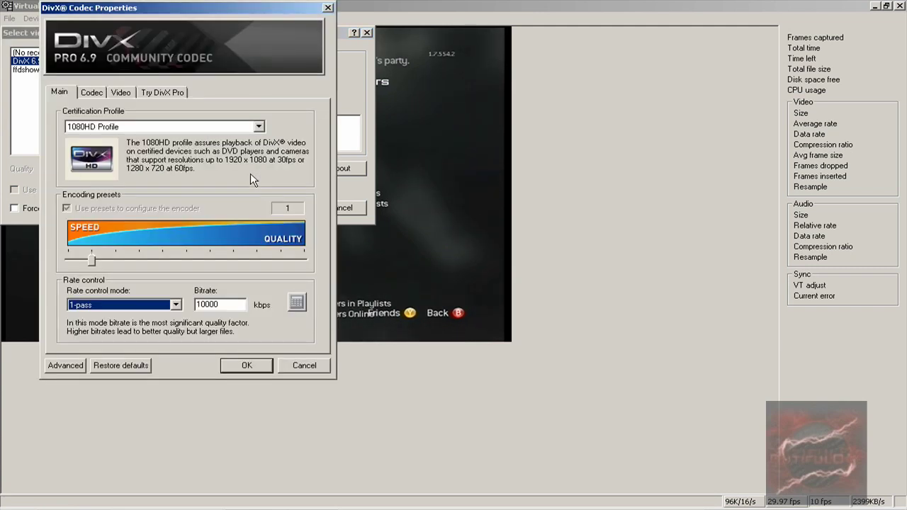
{"action": "left_click", "coordinate": [260, 127]}
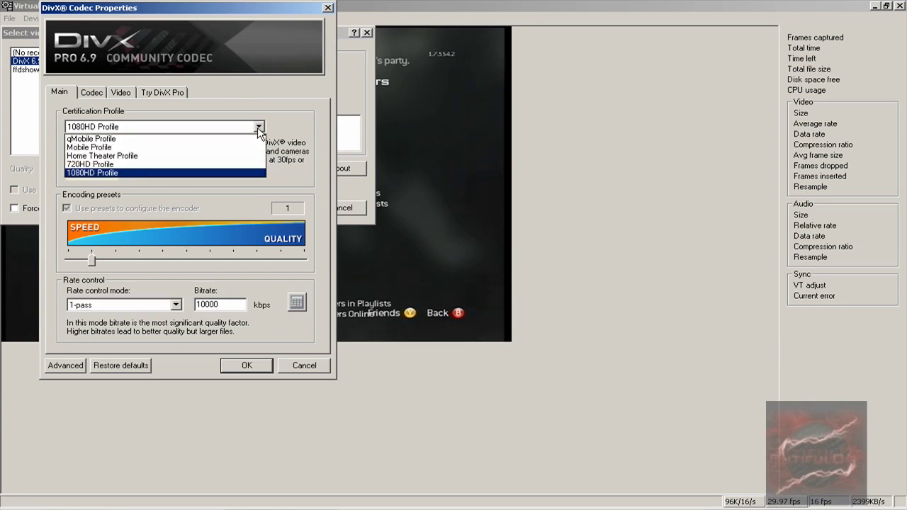
{"action": "left_click", "coordinate": [153, 190]}
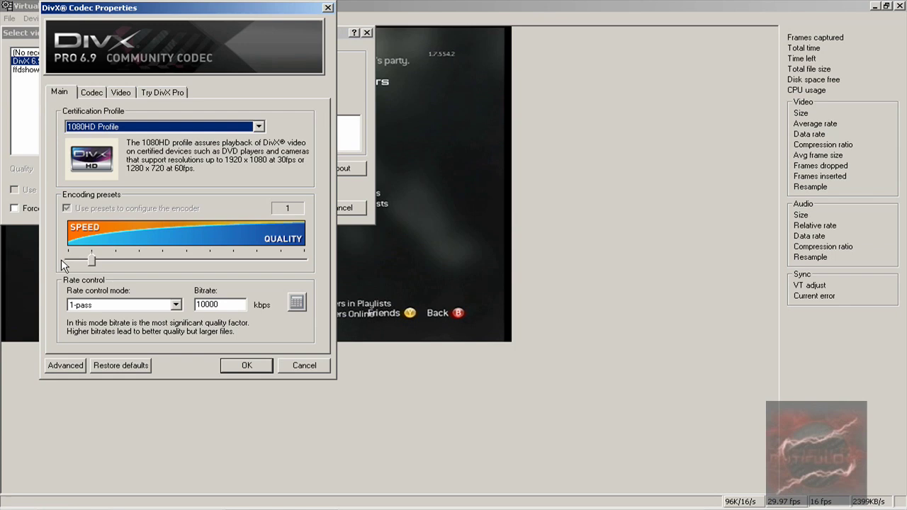
{"action": "double_click", "coordinate": [219, 304]}
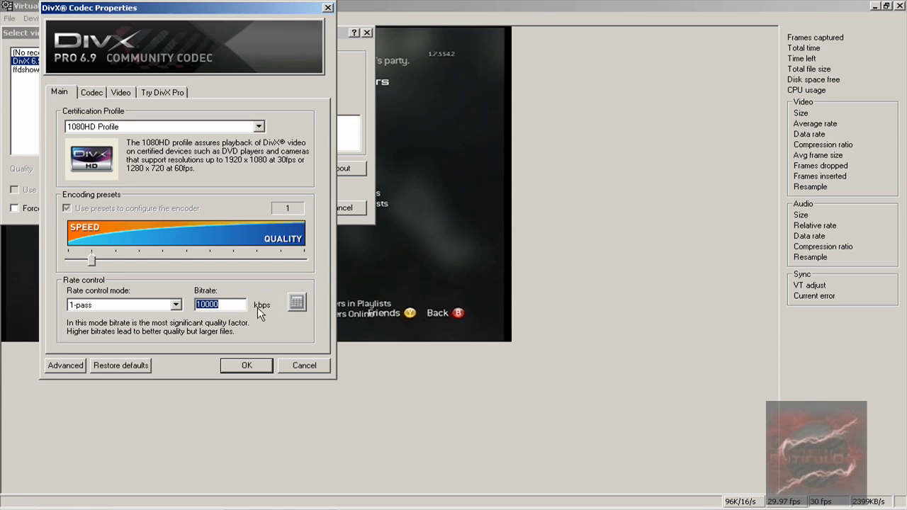
{"action": "left_click", "coordinate": [244, 365]}
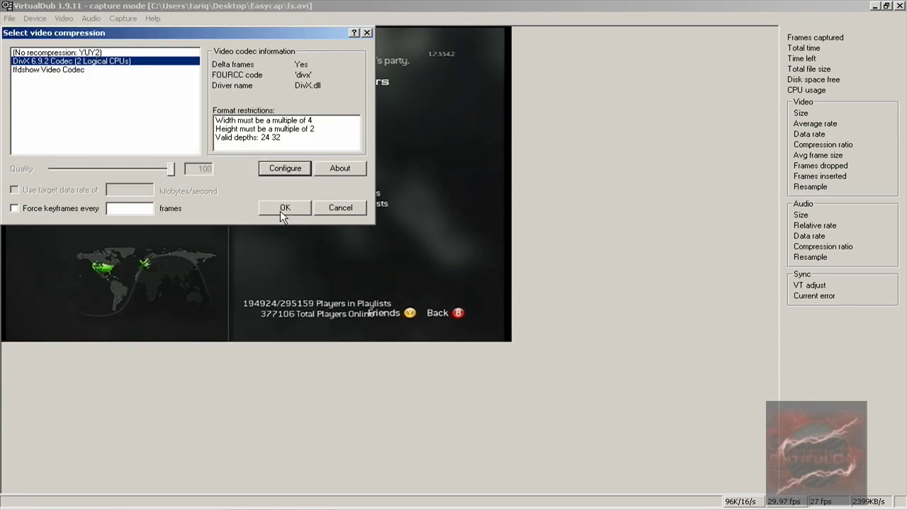
{"action": "left_click", "coordinate": [283, 208]}
{"action": "left_click", "coordinate": [89, 20]}
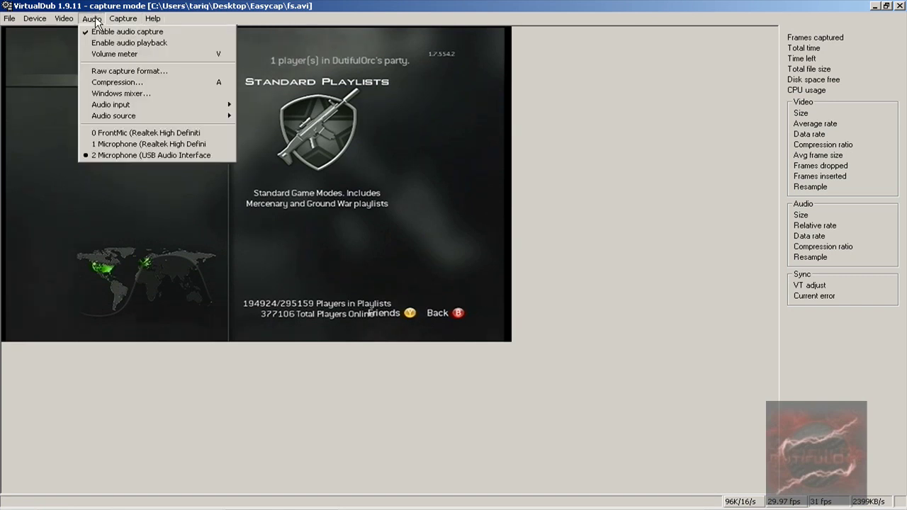
{"action": "mouse_move", "coordinate": [114, 19]}
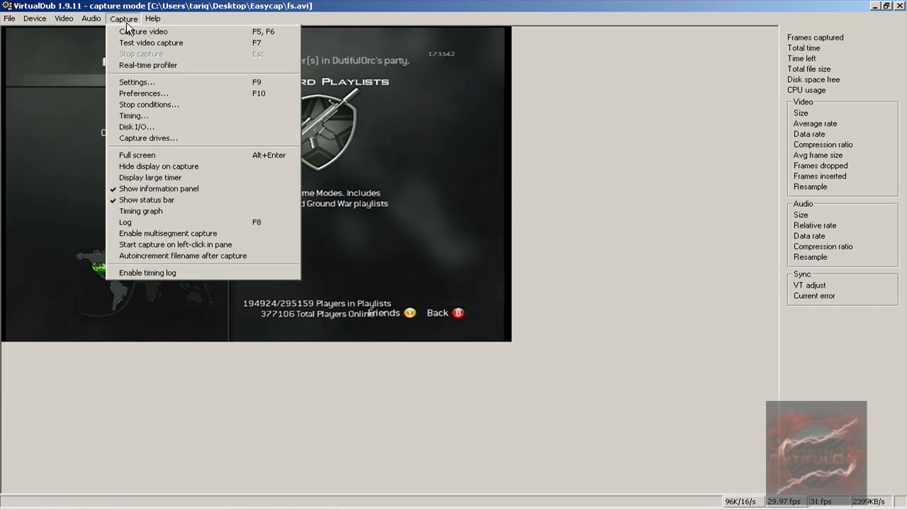
{"action": "left_click", "coordinate": [132, 115]}
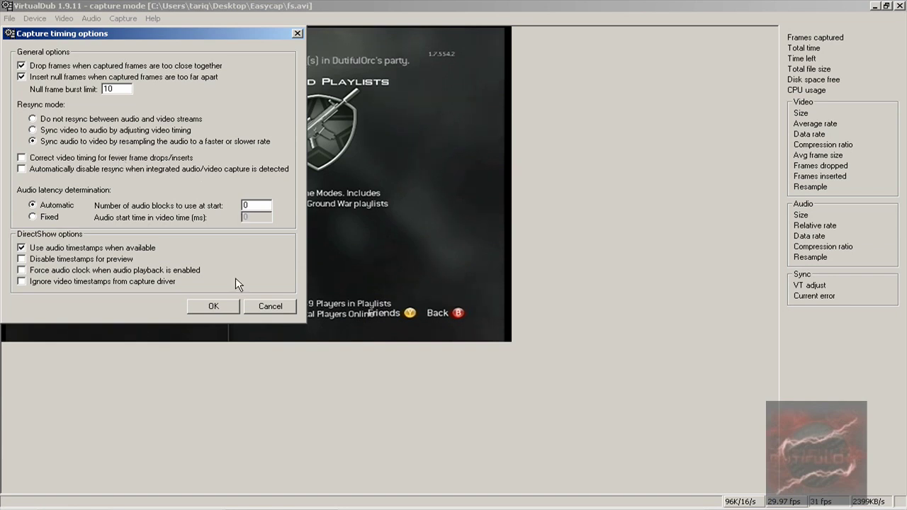
{"action": "left_click", "coordinate": [233, 306]}
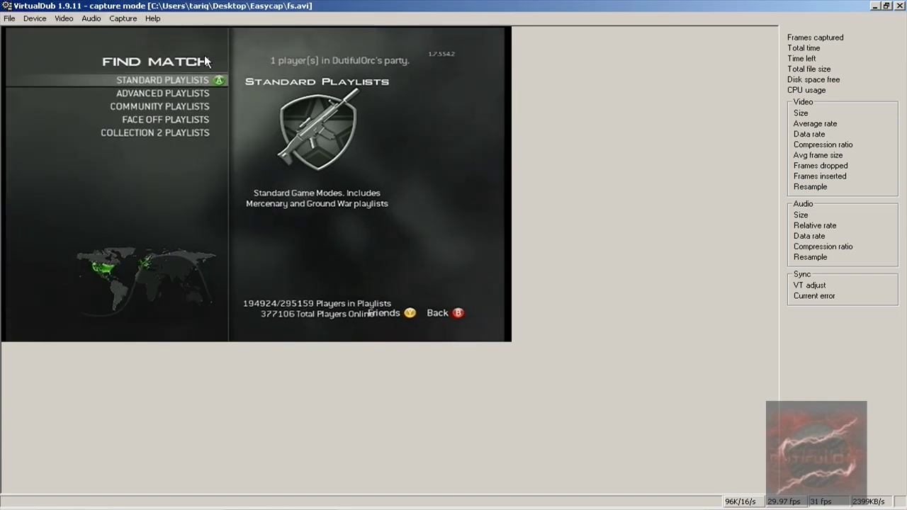
{"action": "left_click", "coordinate": [131, 19]}
{"action": "left_click", "coordinate": [136, 20]}
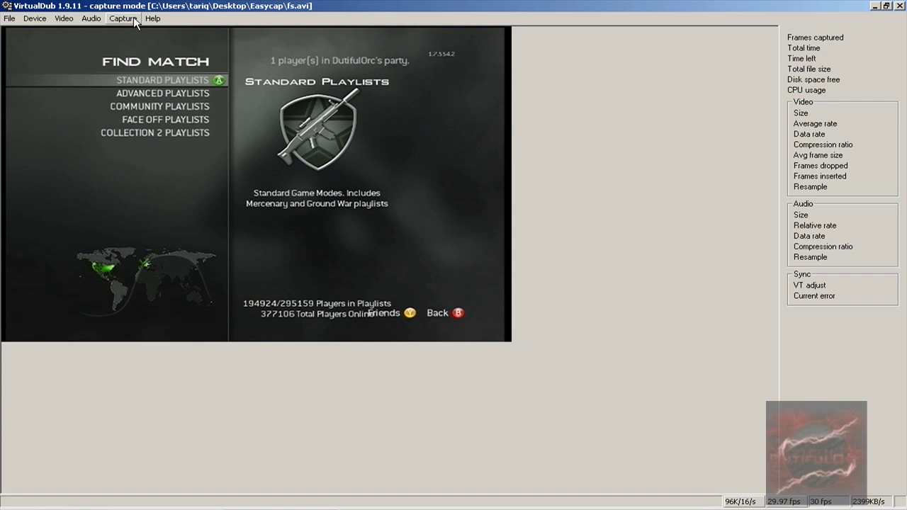
{"action": "left_click", "coordinate": [133, 20]}
{"action": "left_click", "coordinate": [133, 20]}
{"action": "left_click", "coordinate": [133, 20]}
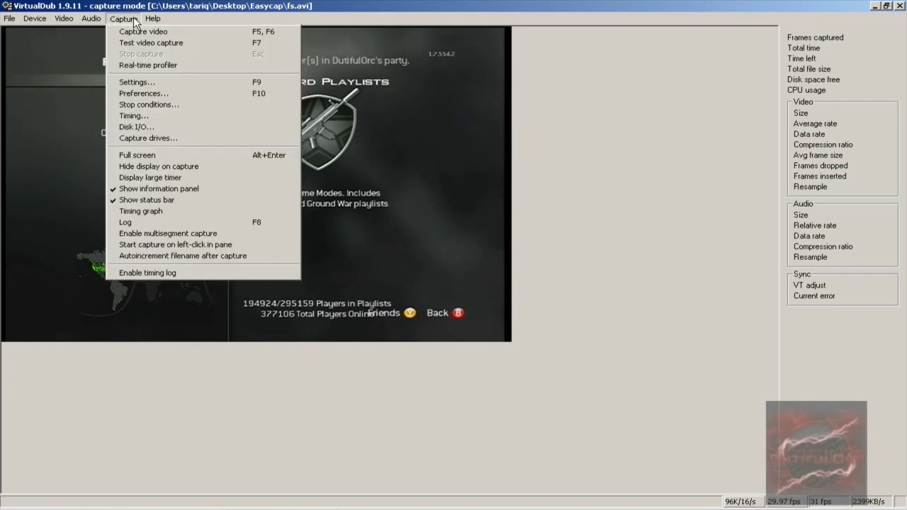
{"action": "left_click", "coordinate": [134, 20]}
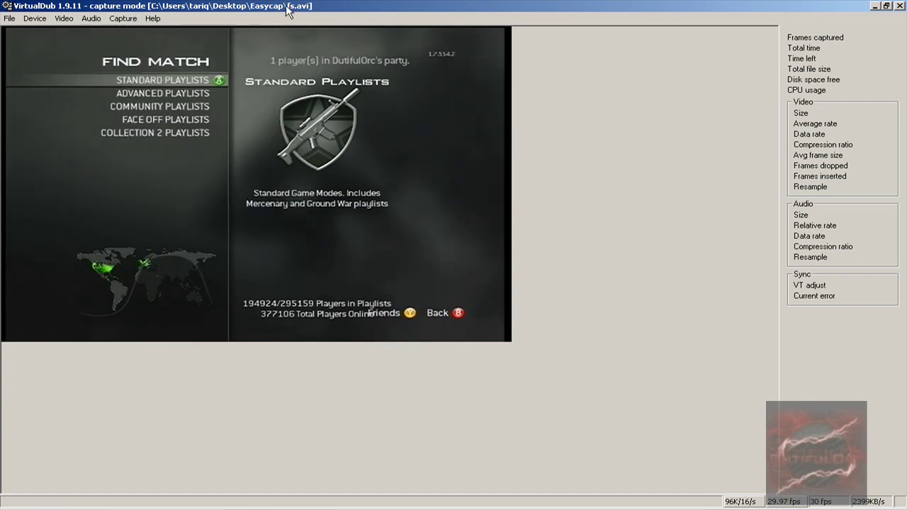
Capture a few seconds of game video to fs.avi, stopping at 123 frames
{"action": "left_click", "coordinate": [129, 20]}
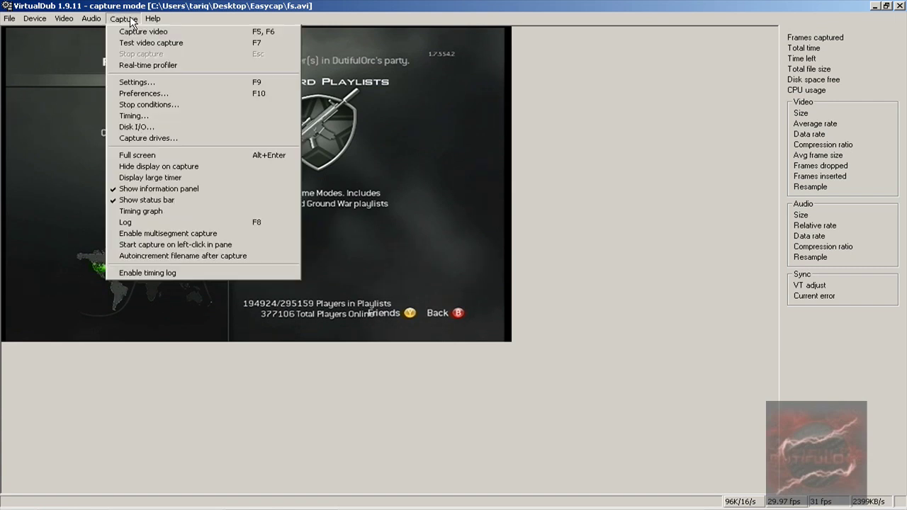
{"action": "left_click", "coordinate": [140, 32]}
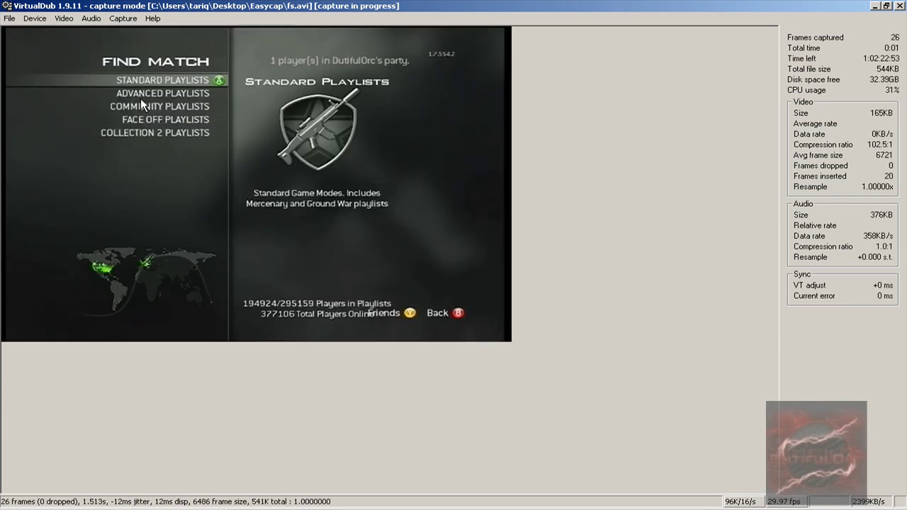
{"action": "left_click", "coordinate": [123, 18]}
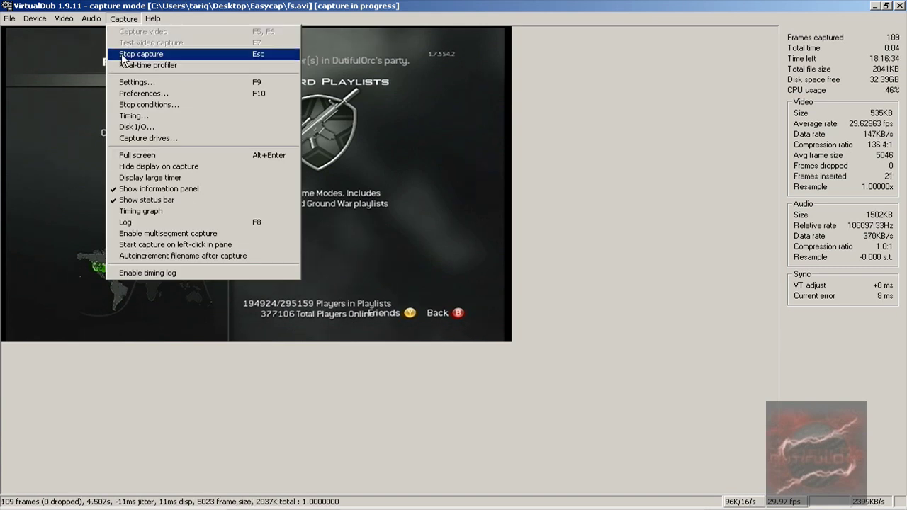
{"action": "left_click", "coordinate": [119, 55]}
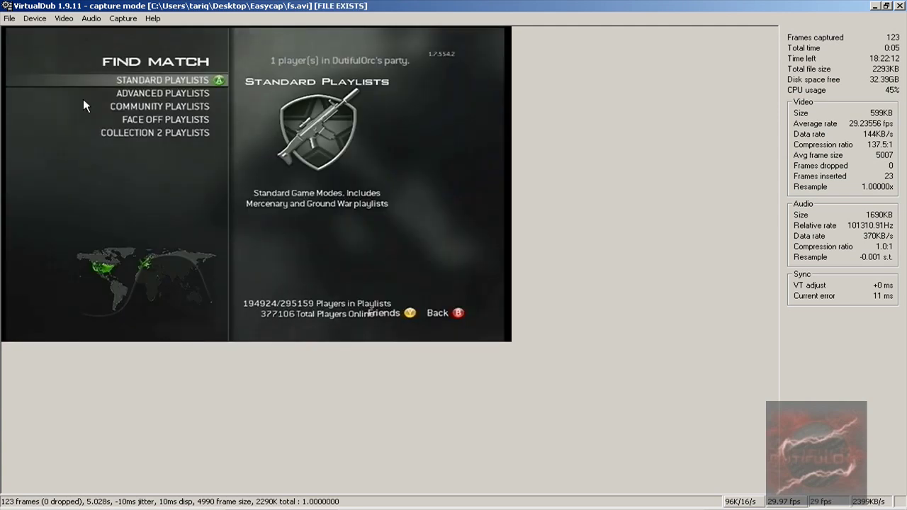
Exit capture mode so fs.avi opens for editing on a 147-frame timeline
{"action": "left_click", "coordinate": [10, 19]}
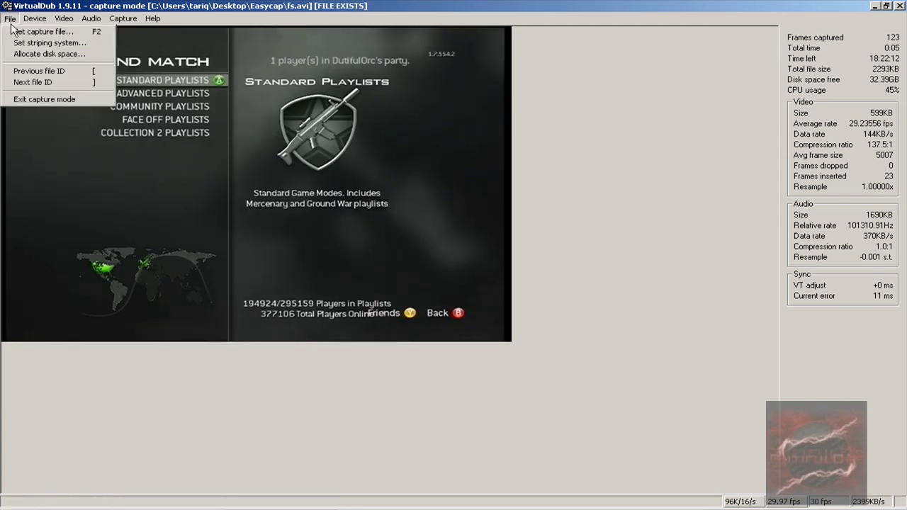
{"action": "left_click", "coordinate": [20, 101]}
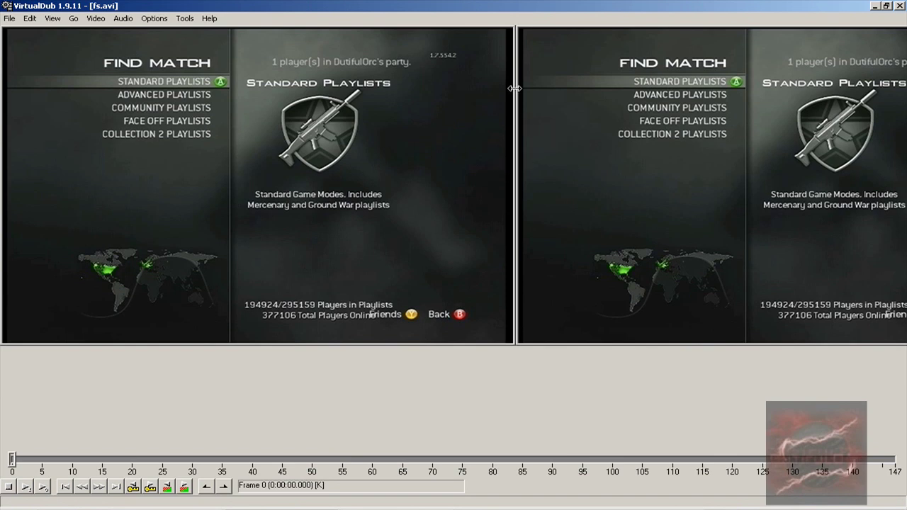
Load the previously saved processing settings file
{"action": "left_click", "coordinate": [12, 21]}
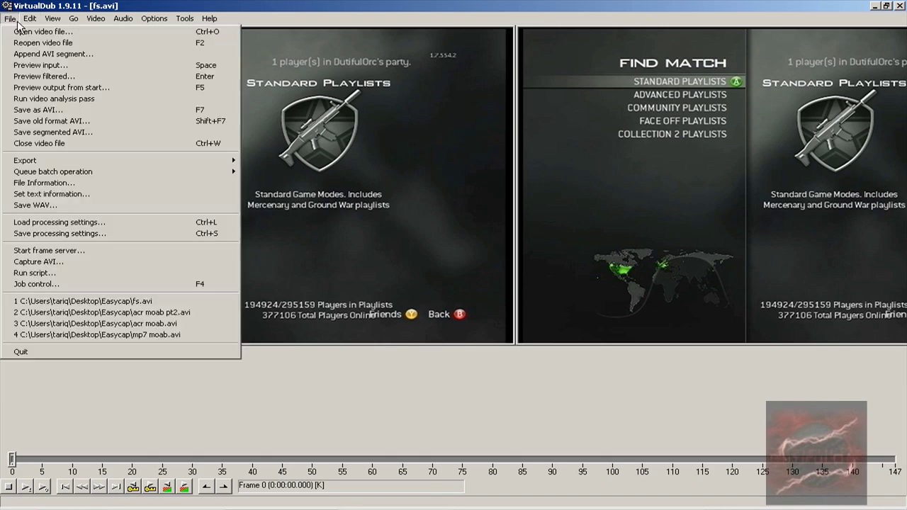
{"action": "mouse_move", "coordinate": [31, 24]}
{"action": "left_click", "coordinate": [32, 222]}
{"action": "left_click", "coordinate": [249, 117]}
{"action": "left_click", "coordinate": [329, 324]}
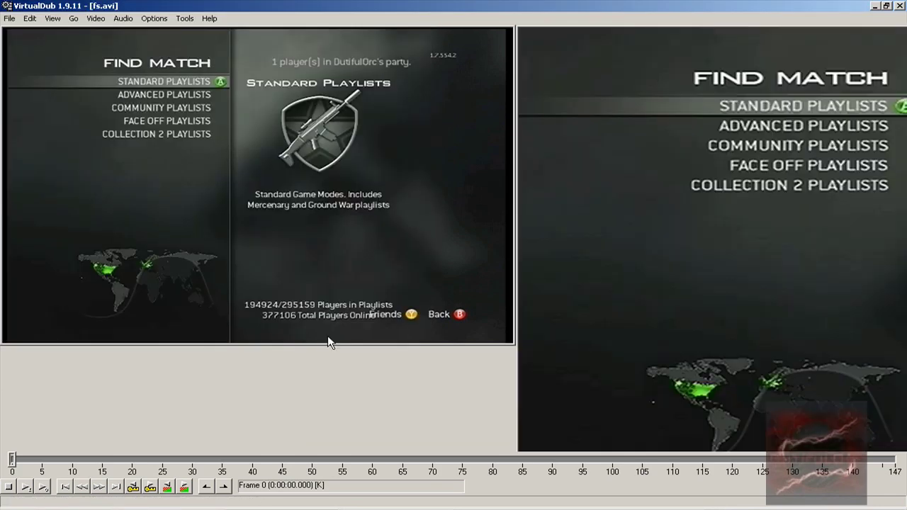
Narrow the input preview pane and zoom the output preview to 66%
{"action": "left_click_drag", "start_coordinate": [513, 203], "coordinate": [294, 205]}
{"action": "right_click", "coordinate": [565, 268]}
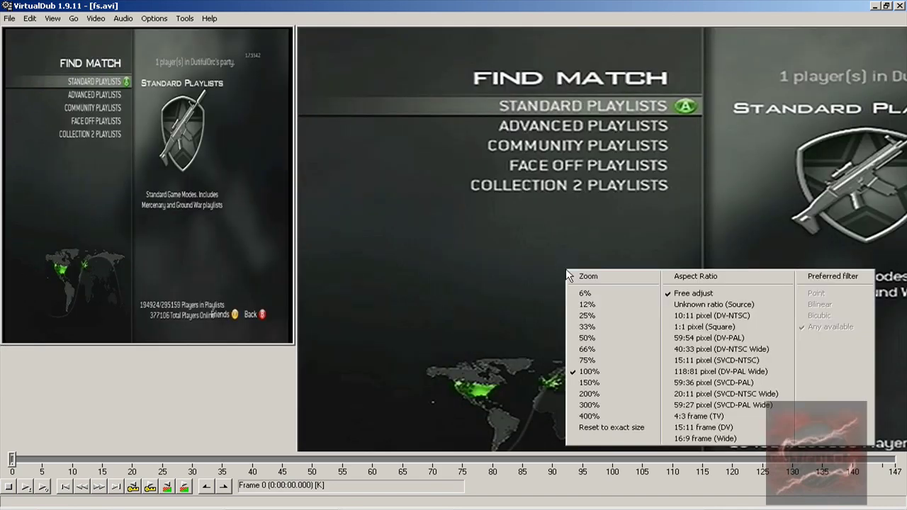
{"action": "left_click", "coordinate": [603, 360]}
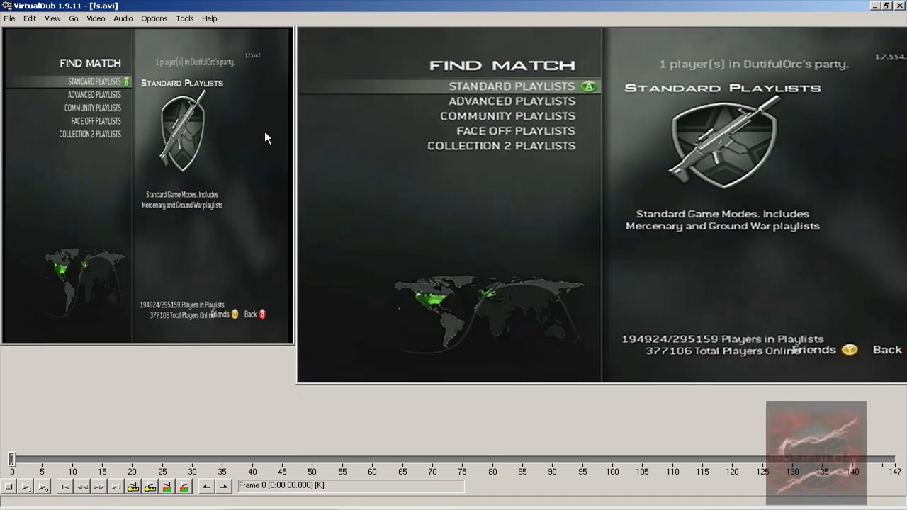
{"action": "left_click", "coordinate": [95, 19]}
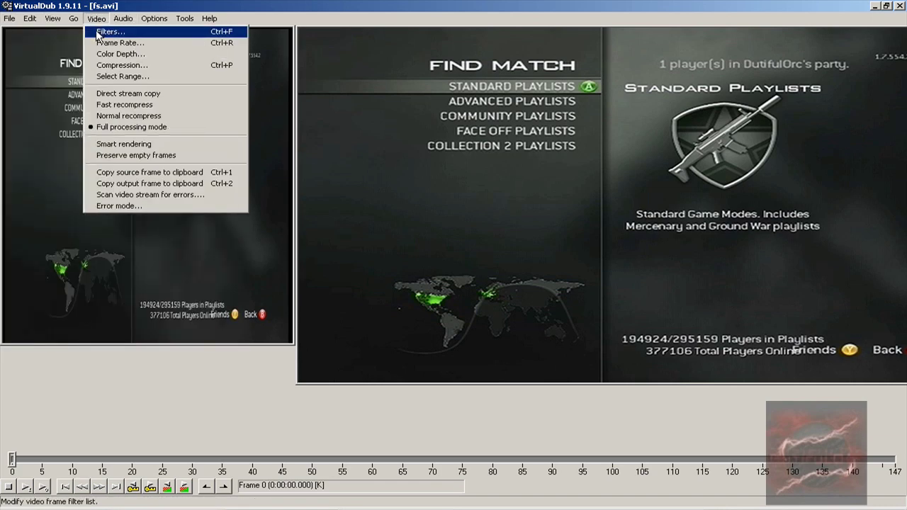
Add a Yadif deinterlace filter that keeps the top field
{"action": "left_click", "coordinate": [100, 32]}
{"action": "left_click", "coordinate": [137, 68]}
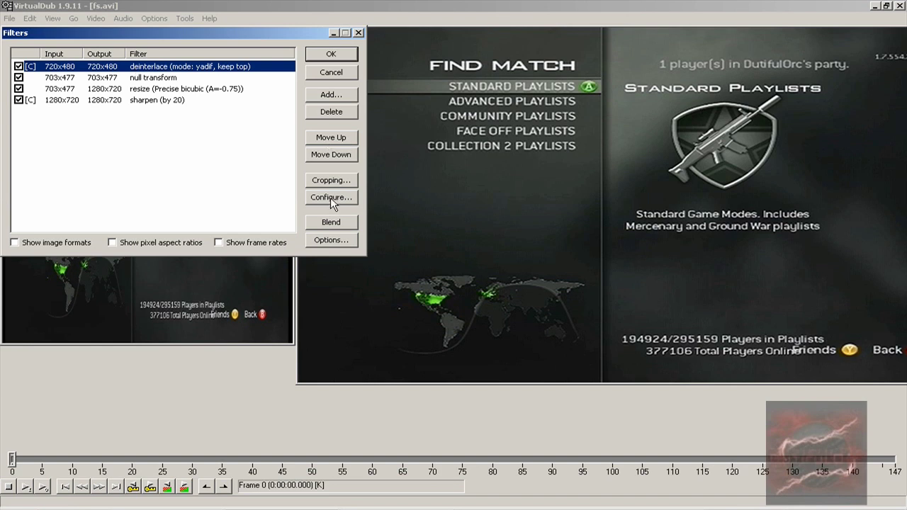
{"action": "left_click", "coordinate": [318, 92]}
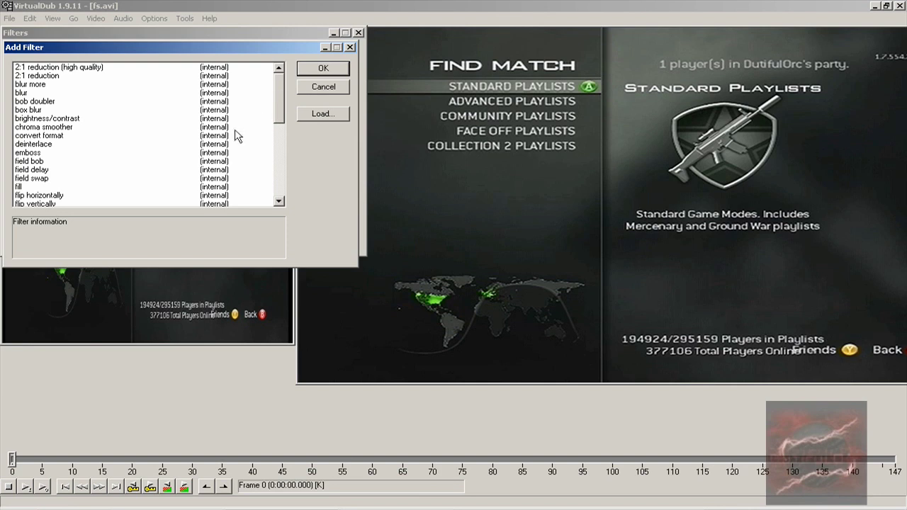
{"action": "left_click", "coordinate": [162, 145]}
{"action": "key", "text": "Return"}
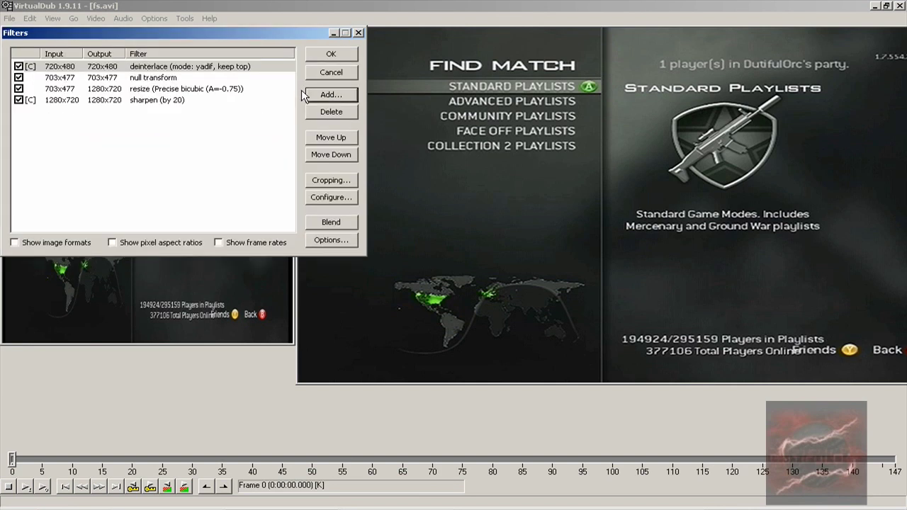
{"action": "left_click", "coordinate": [322, 199]}
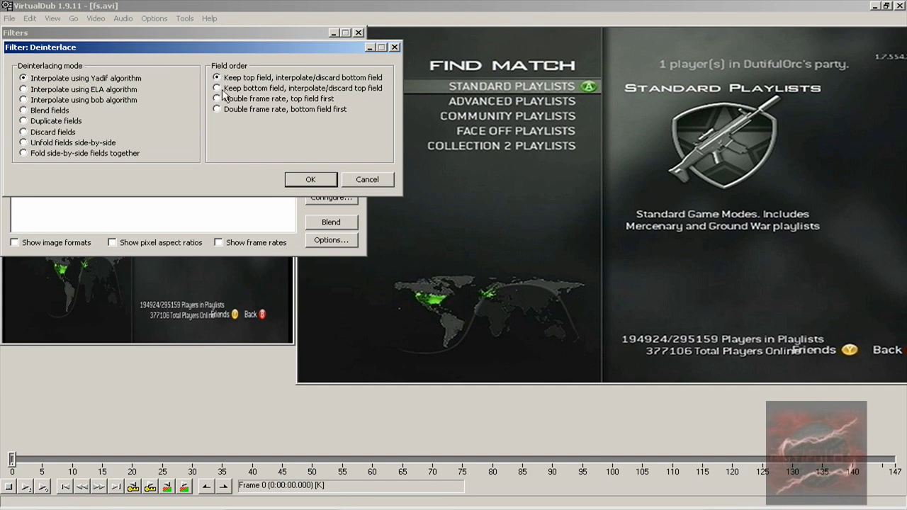
{"action": "left_click", "coordinate": [298, 183]}
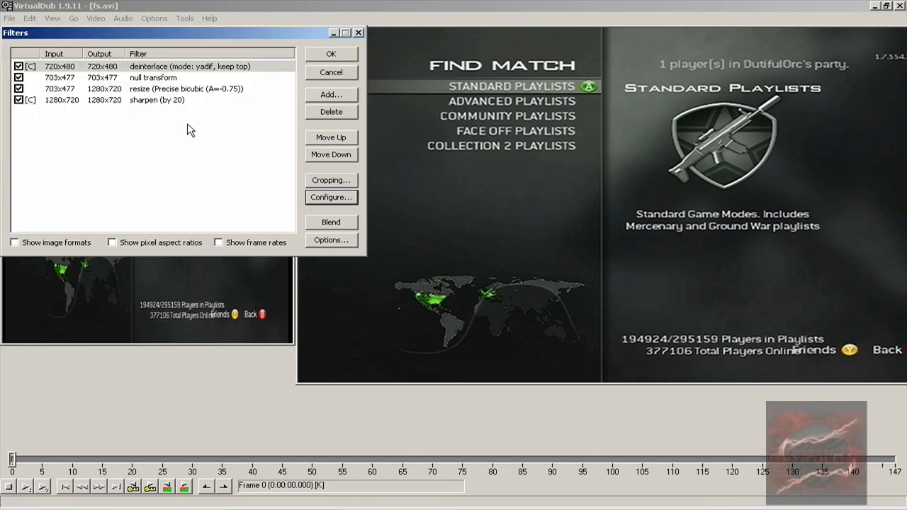
Confirm the null transform crop offsets and the 1280x720 precise bicubic resize
{"action": "left_click", "coordinate": [108, 78]}
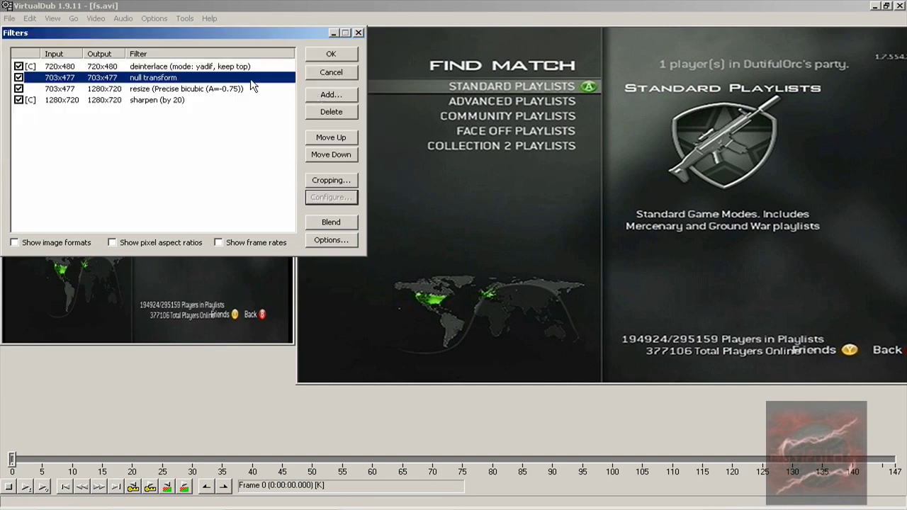
{"action": "left_click", "coordinate": [333, 182]}
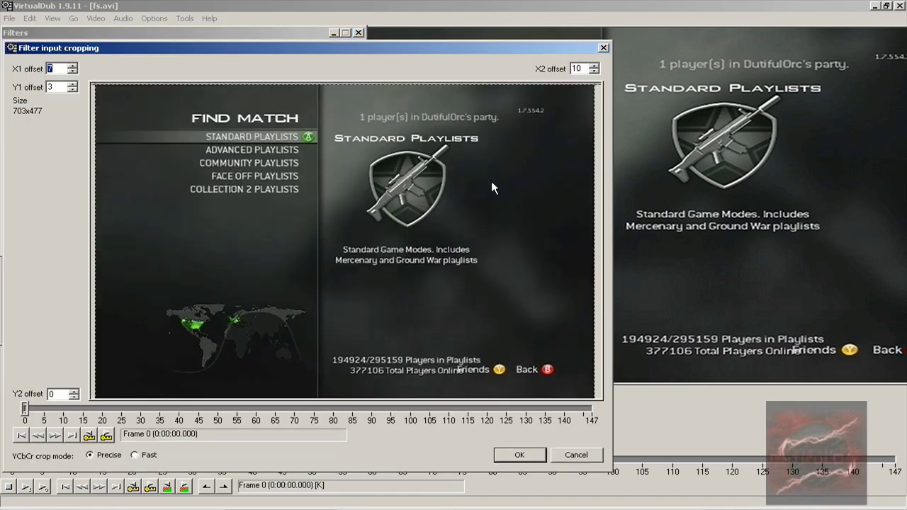
{"action": "left_click", "coordinate": [513, 454]}
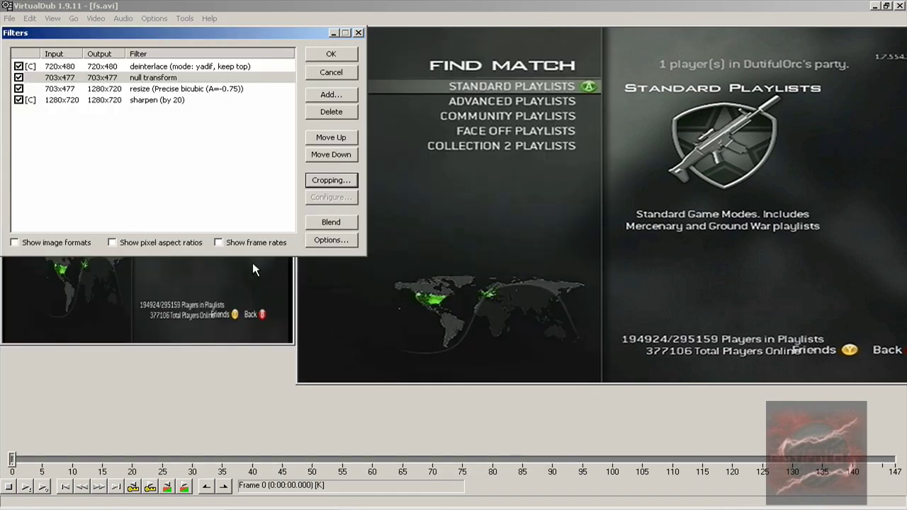
{"action": "left_click", "coordinate": [132, 90]}
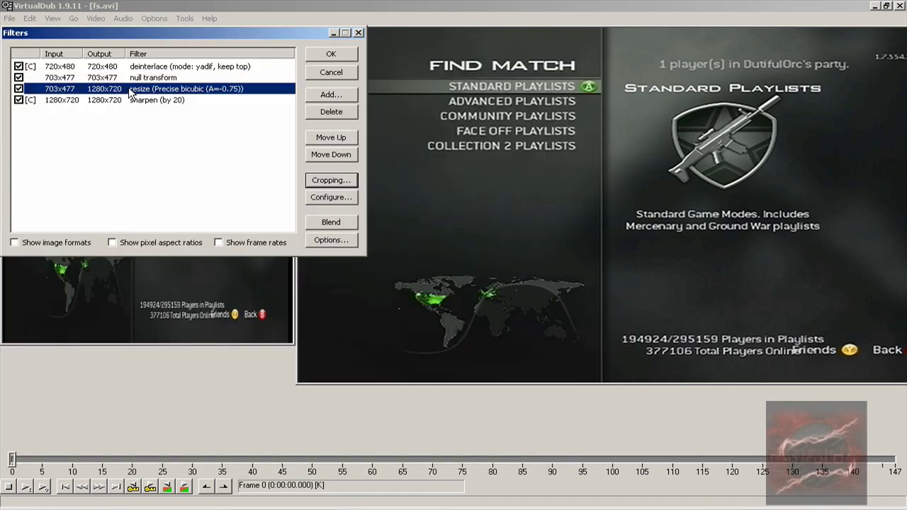
{"action": "left_click", "coordinate": [324, 196]}
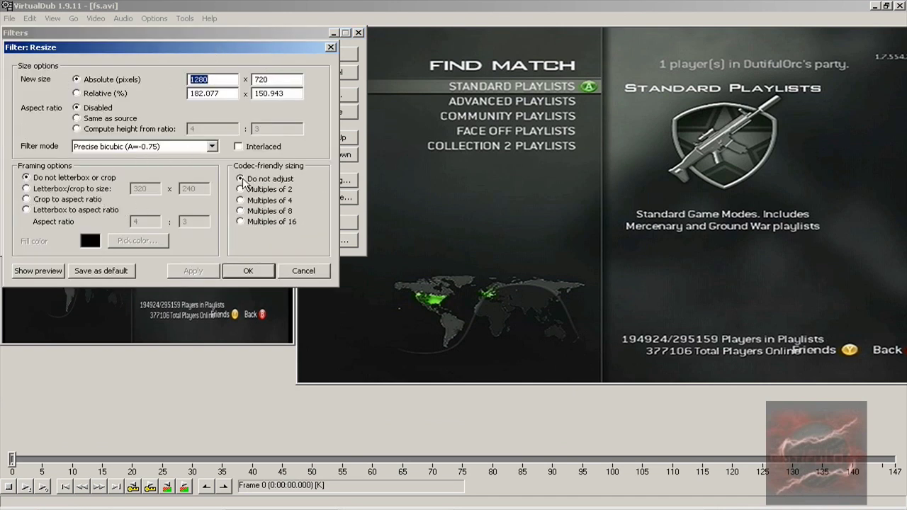
{"action": "left_click", "coordinate": [248, 273]}
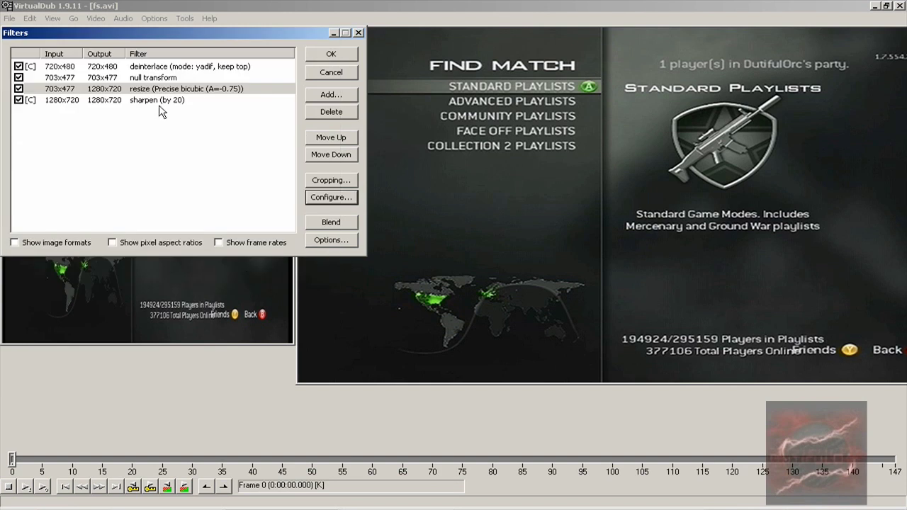
Keep the sharpen filter strength at 20
{"action": "left_click", "coordinate": [160, 112]}
{"action": "left_click", "coordinate": [152, 103]}
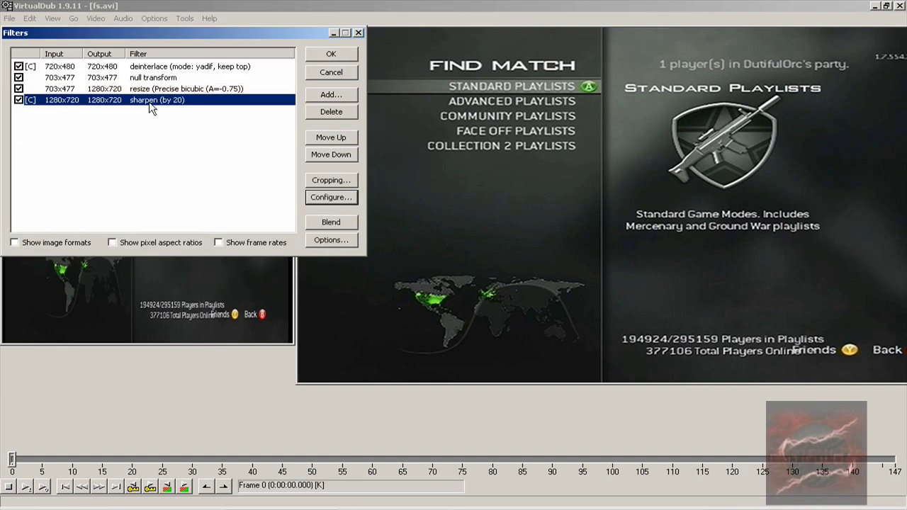
{"action": "left_click", "coordinate": [316, 196]}
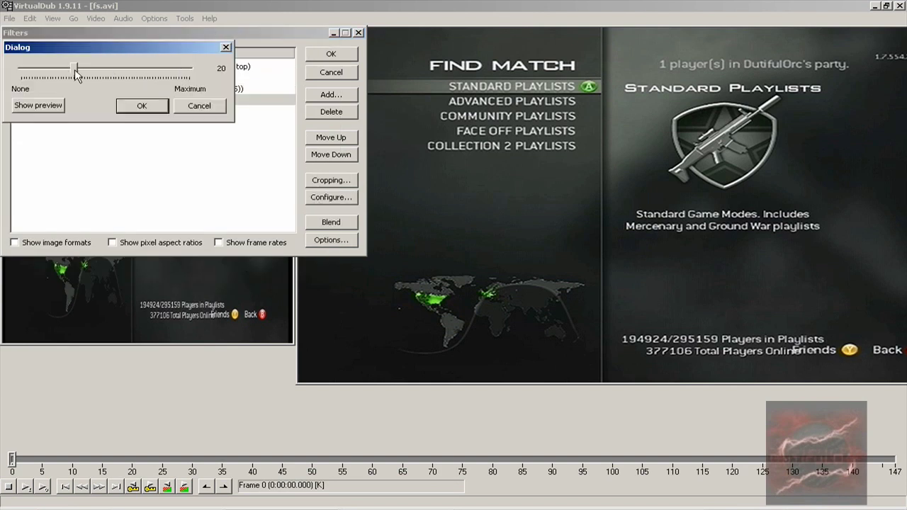
{"action": "left_click", "coordinate": [133, 105]}
Apply the filter chain and confirm DivX 6.9.2 compression, 1080HD profile, 1-pass 10000 kbps
{"action": "left_click", "coordinate": [325, 55]}
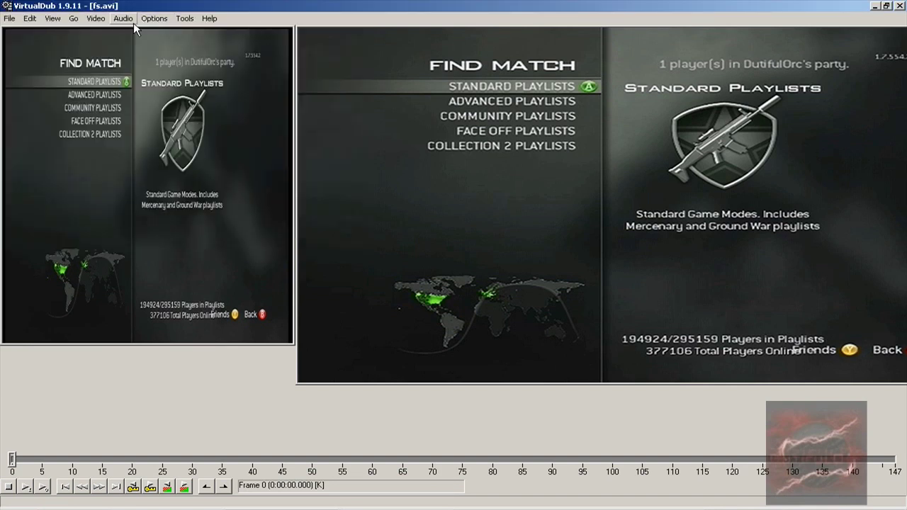
{"action": "left_click", "coordinate": [133, 22]}
{"action": "mouse_move", "coordinate": [91, 21]}
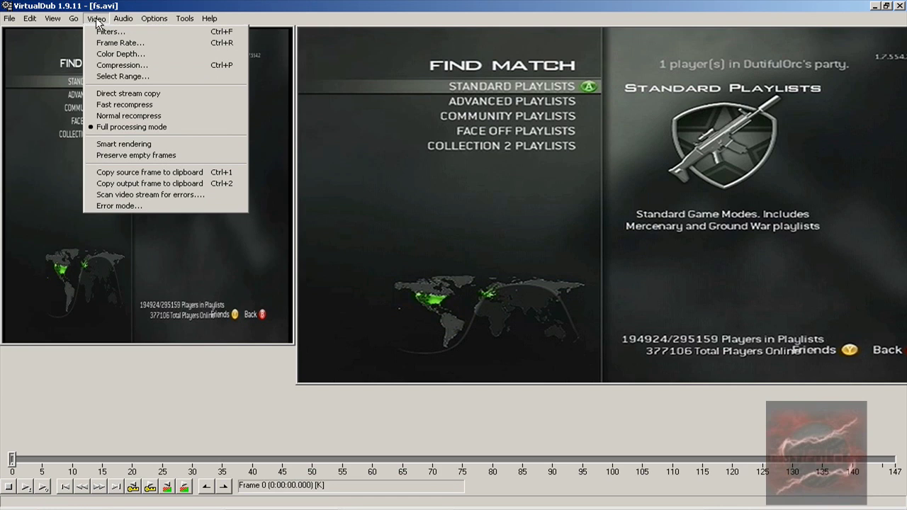
{"action": "left_click", "coordinate": [97, 65]}
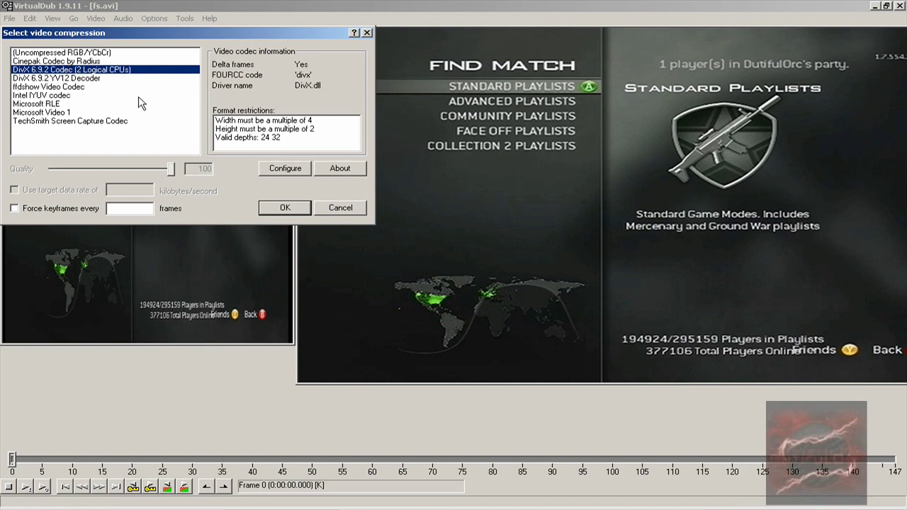
{"action": "left_click", "coordinate": [284, 171]}
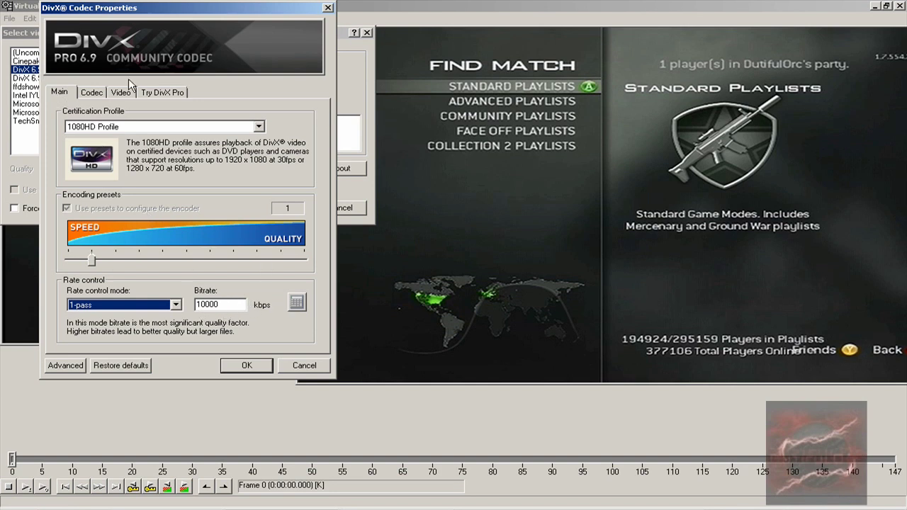
{"action": "left_click", "coordinate": [237, 363]}
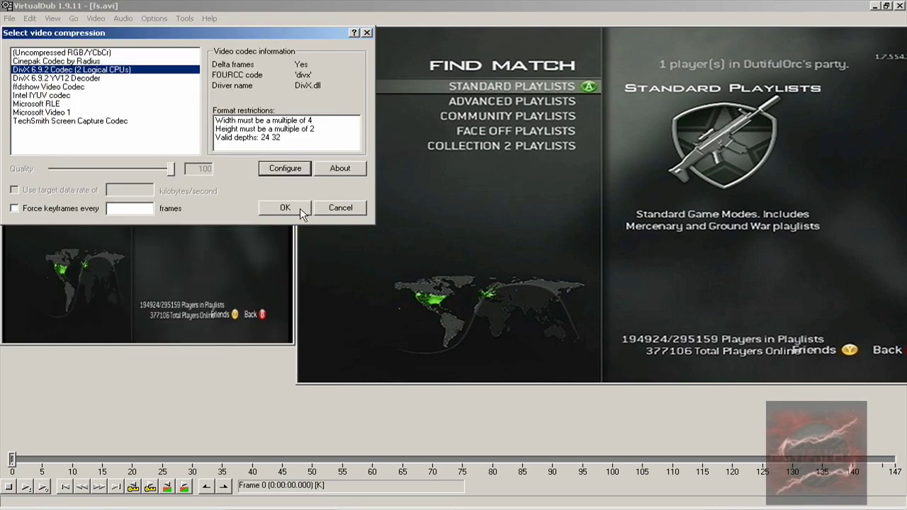
{"action": "left_click", "coordinate": [299, 208]}
{"action": "left_click", "coordinate": [29, 19]}
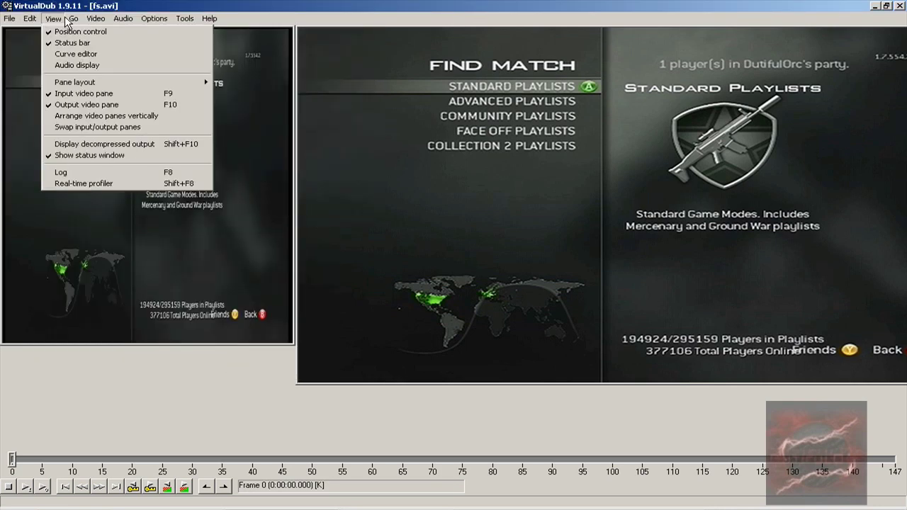
{"action": "mouse_move", "coordinate": [73, 18]}
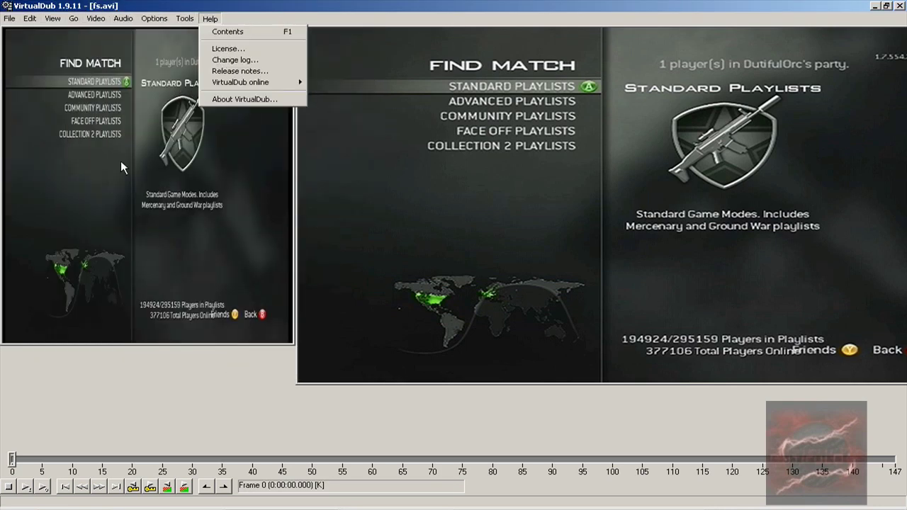
{"action": "left_click", "coordinate": [209, 19]}
{"action": "left_click", "coordinate": [9, 19]}
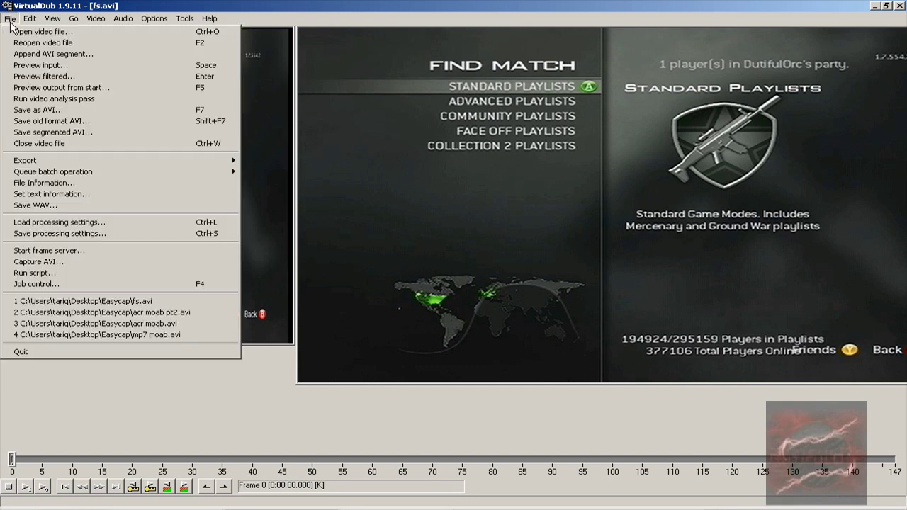
{"action": "left_click", "coordinate": [38, 110]}
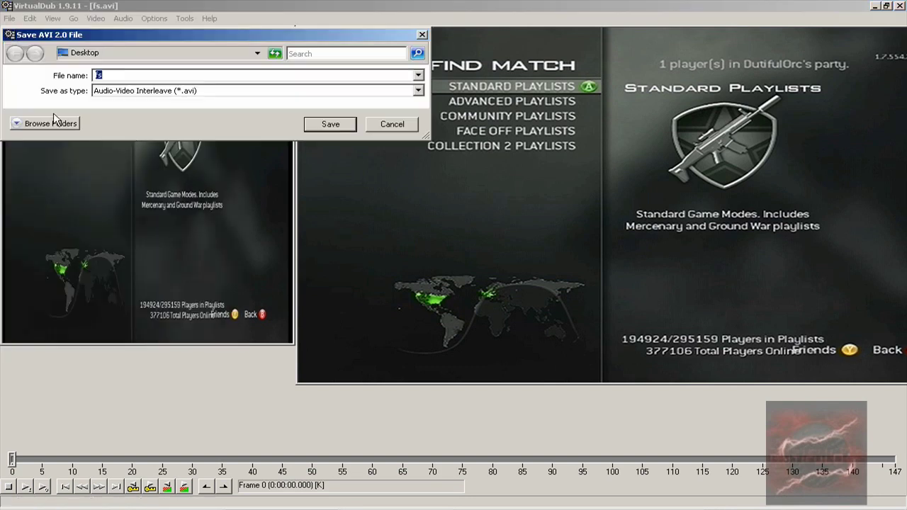
{"action": "left_click", "coordinate": [403, 126]}
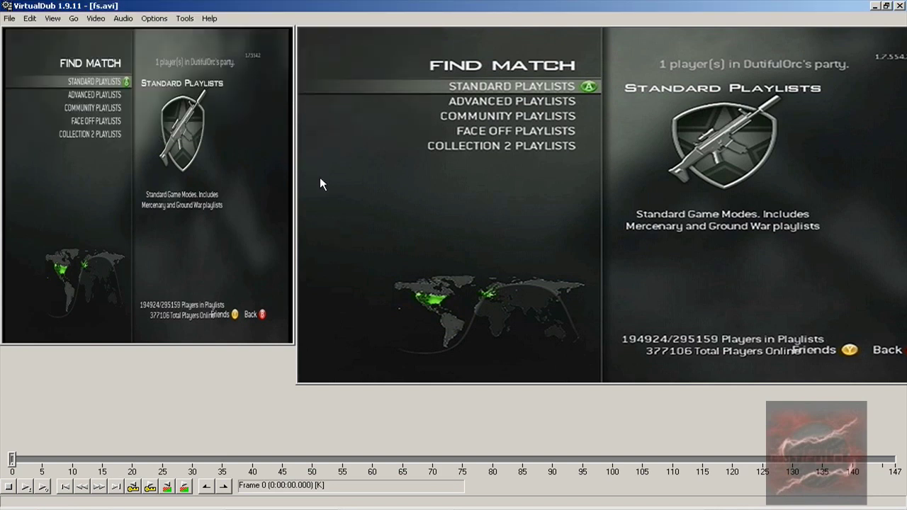